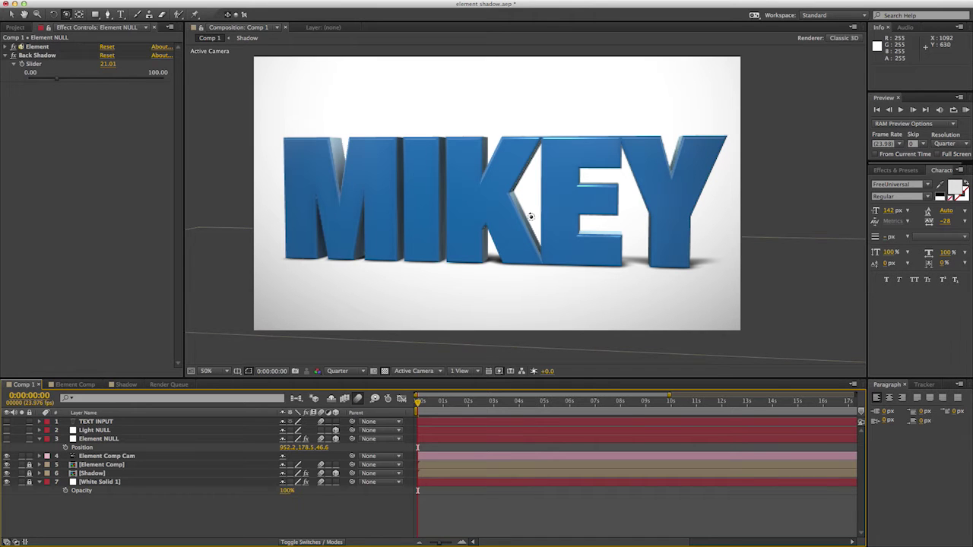
# Orbit the camera around the MIKEY text from several angles, undoing back to the front view
pyautogui.moveTo(503, 240); pyautogui.dragTo(422, 220)
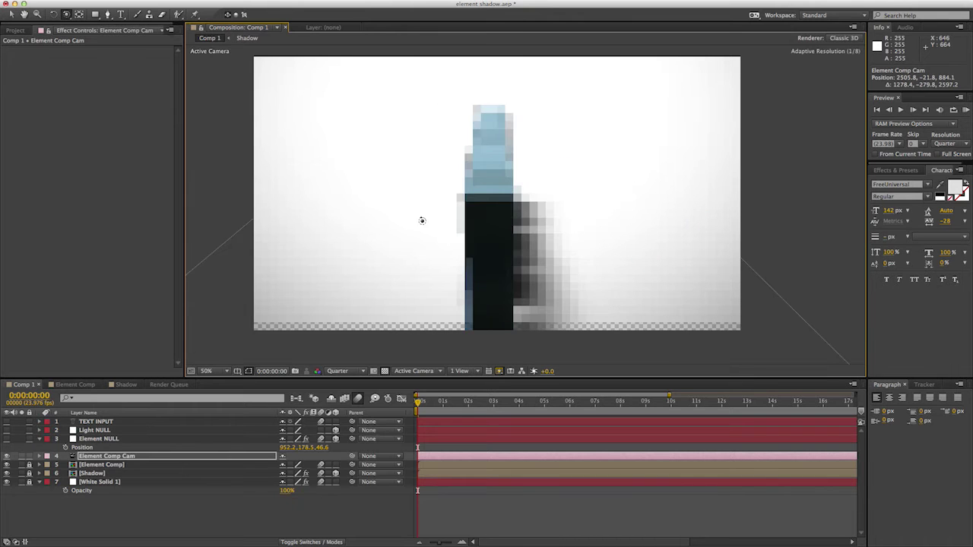
pyautogui.press('super+z')
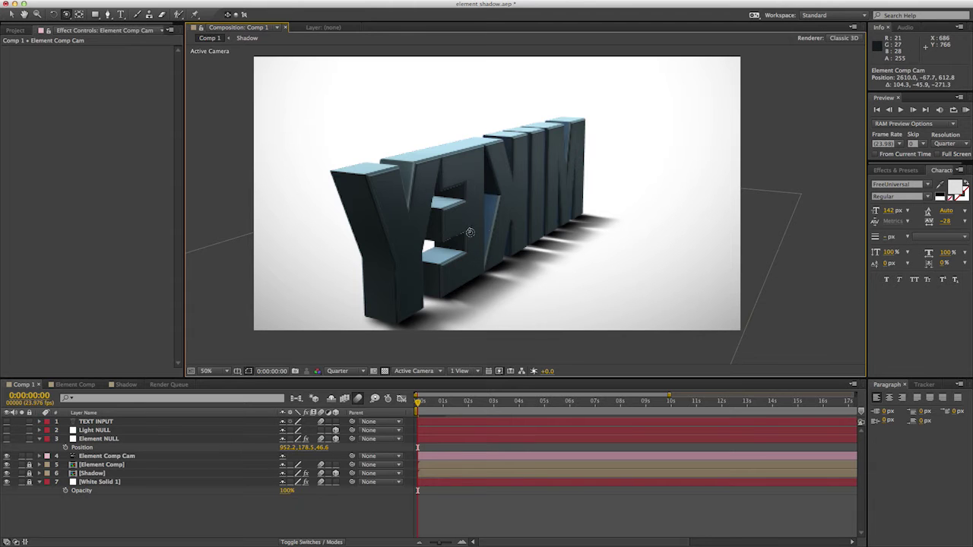
pyautogui.moveTo(558, 243); pyautogui.dragTo(563, 242)
pyautogui.press('super+z')
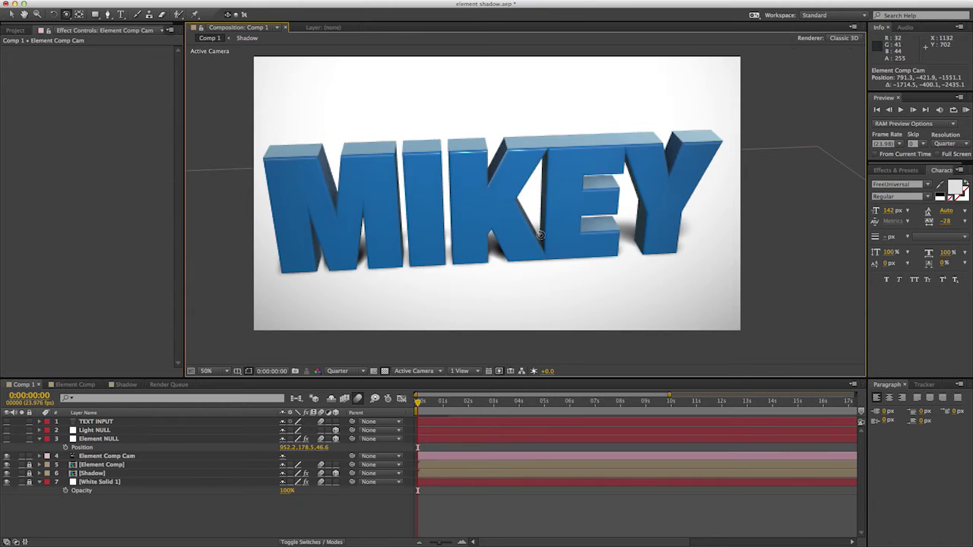
pyautogui.moveTo(573, 228); pyautogui.dragTo(549, 230)
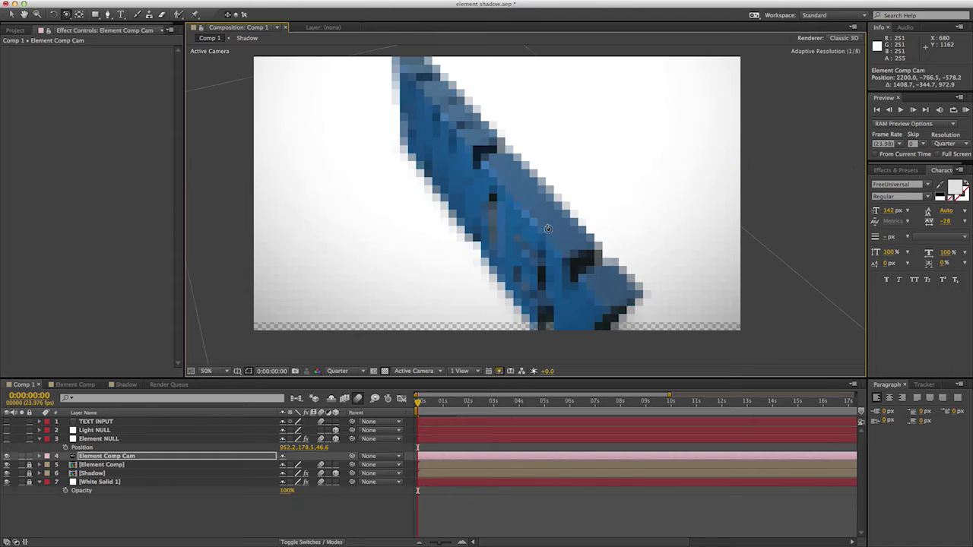
pyautogui.moveTo(485, 172); pyautogui.dragTo(481, 172)
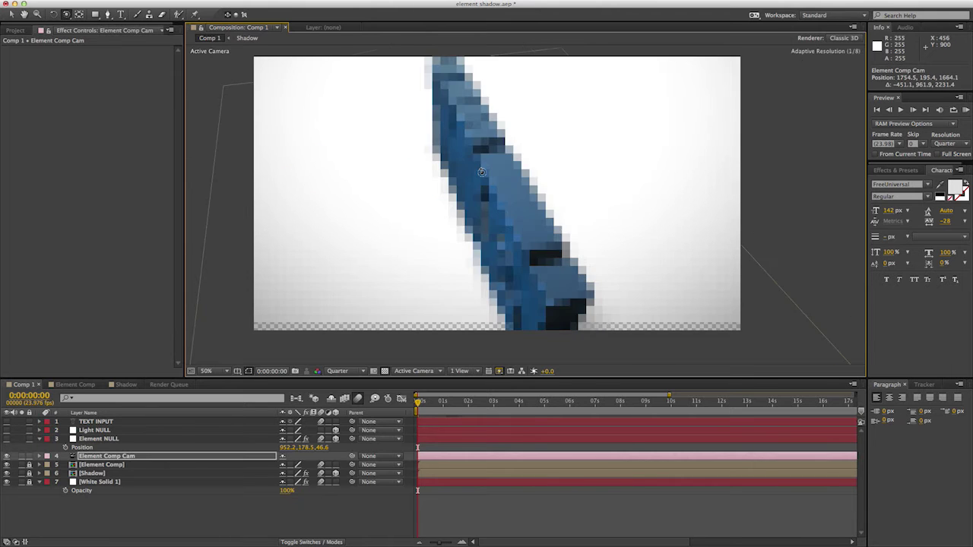
pyautogui.press('super+z')
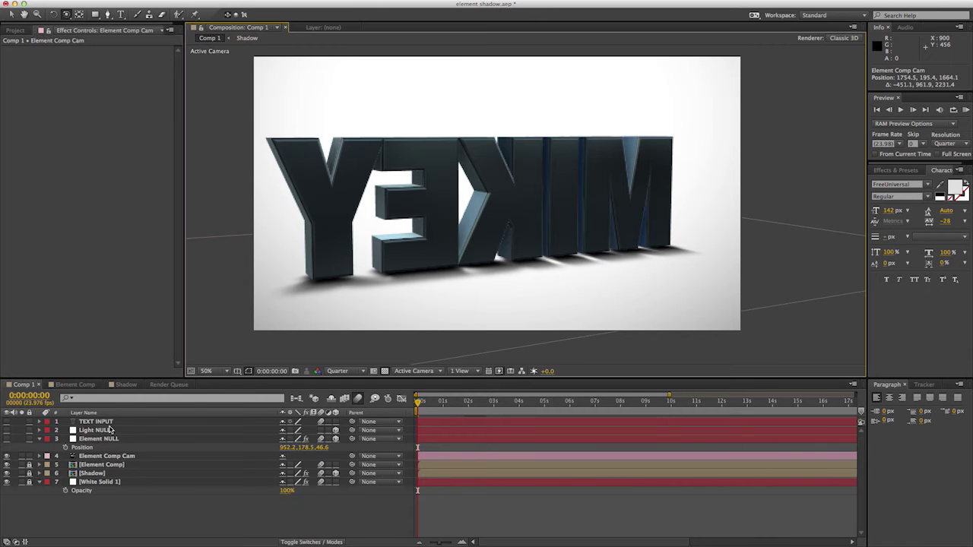
pyautogui.moveTo(529, 250); pyautogui.dragTo(582, 223)
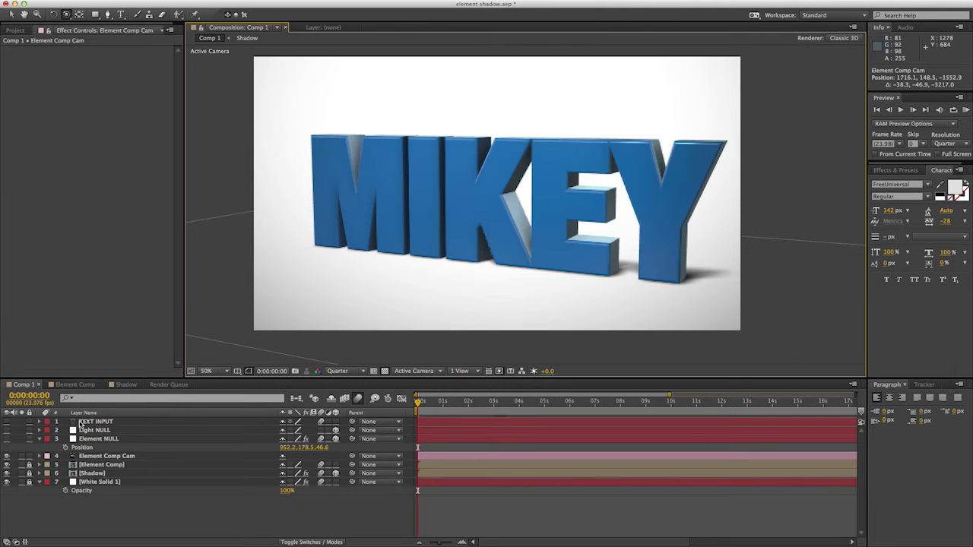
# Try editing the TEXT INPUT layer's words and timeline, then undo to keep MIKEY
pyautogui.click(79, 423)
pyautogui.press('super+t')
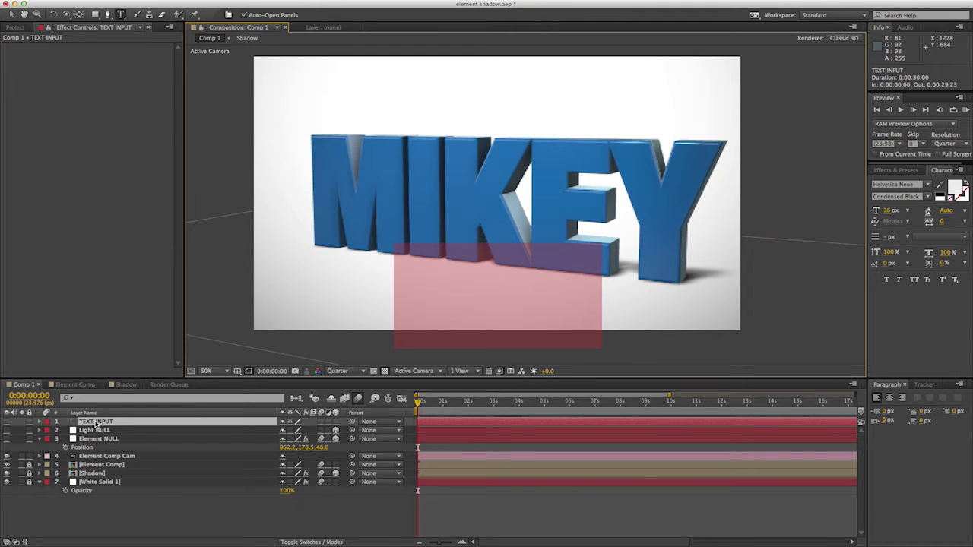
pyautogui.write('MIKEY')
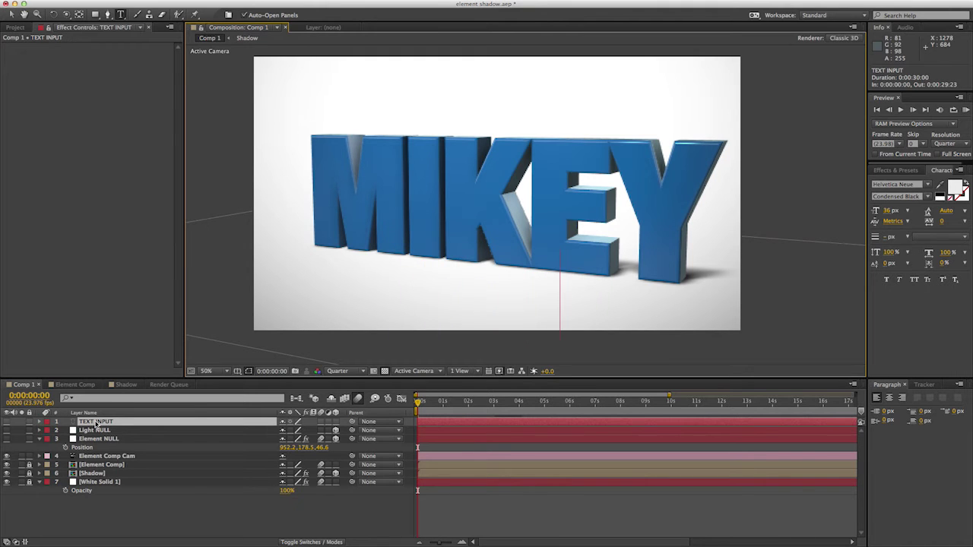
pyautogui.click(431, 402)
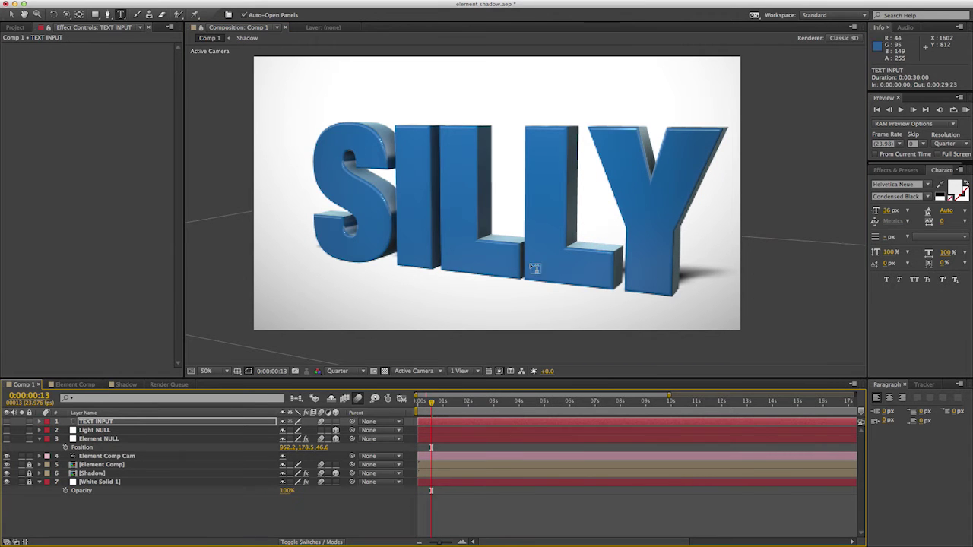
pyautogui.moveTo(433, 404); pyautogui.dragTo(417, 403)
pyautogui.press('super+z')
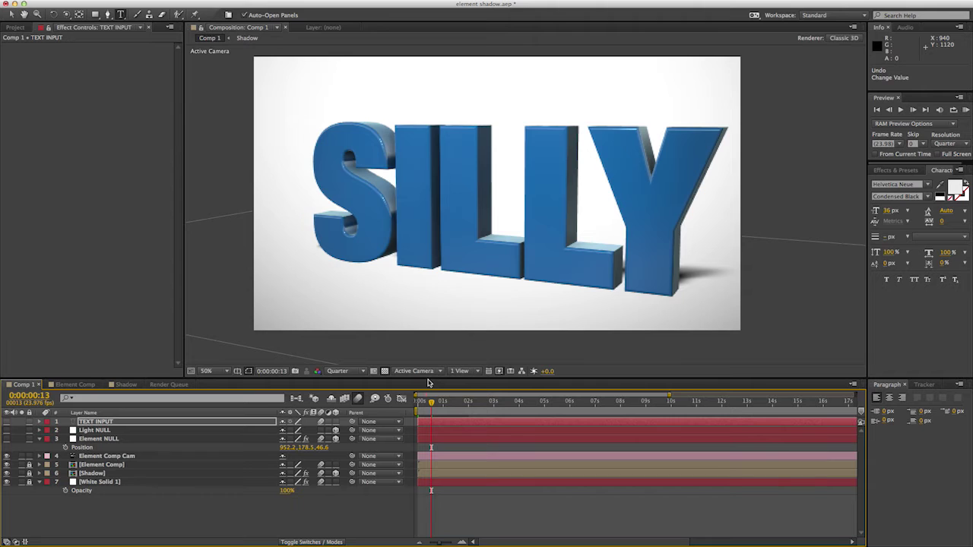
pyautogui.press('super+z')
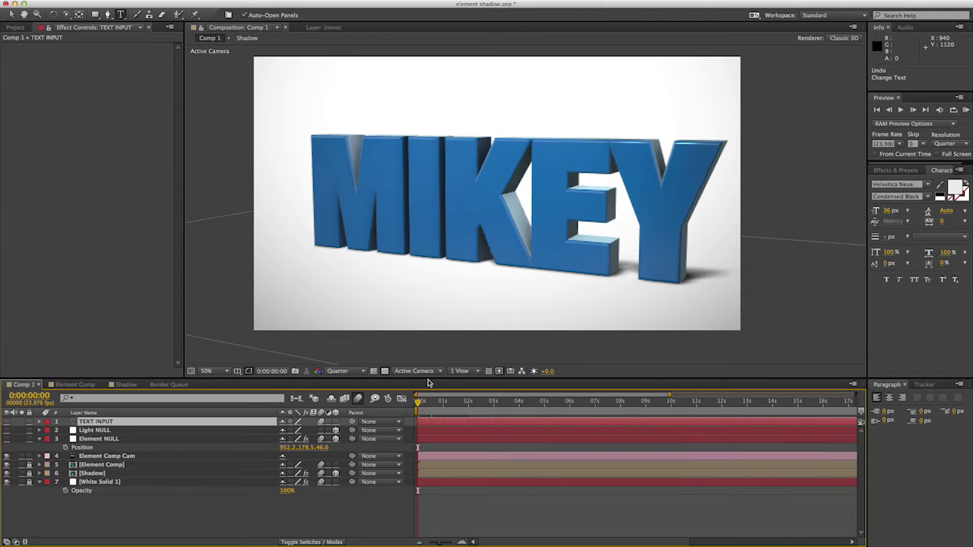
# Select Element NULL, zoom the viewer to 25%, and expand its Element effect with Group 1 collapsed
pyautogui.click(97, 432)
pyautogui.click(98, 439)
pyautogui.press(',')
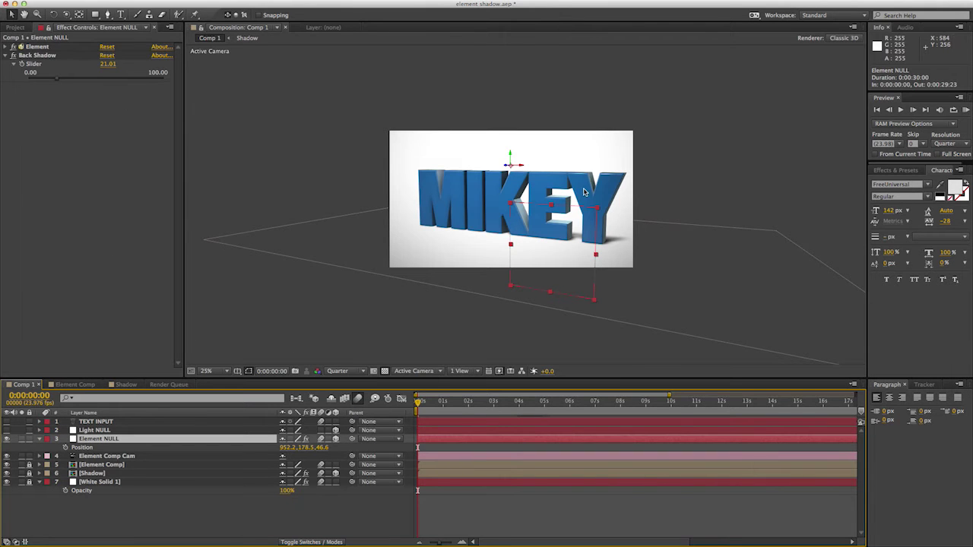
pyautogui.click(38, 48)
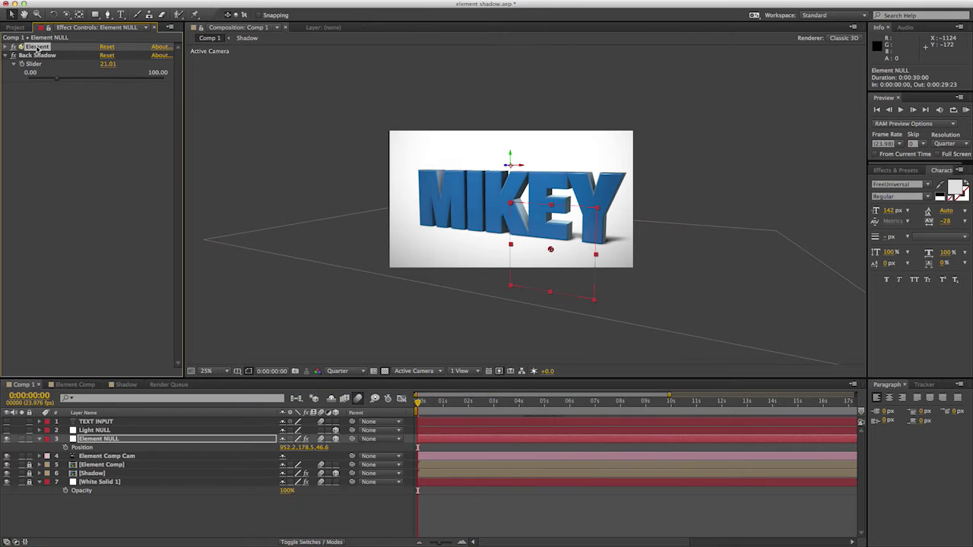
pyautogui.click(8, 48)
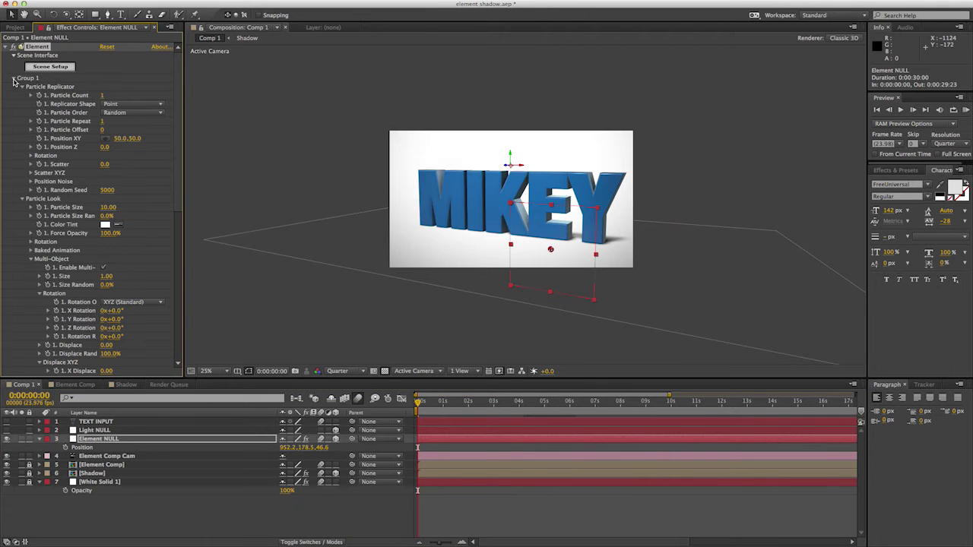
pyautogui.click(14, 79)
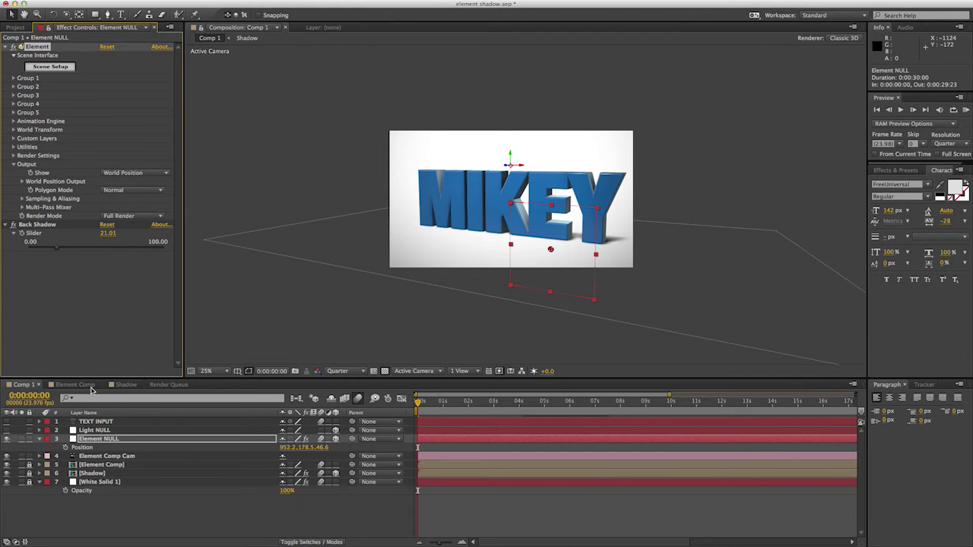
# View the Element Comp and Shadow precomps, then return to Comp 1
pyautogui.click(85, 389)
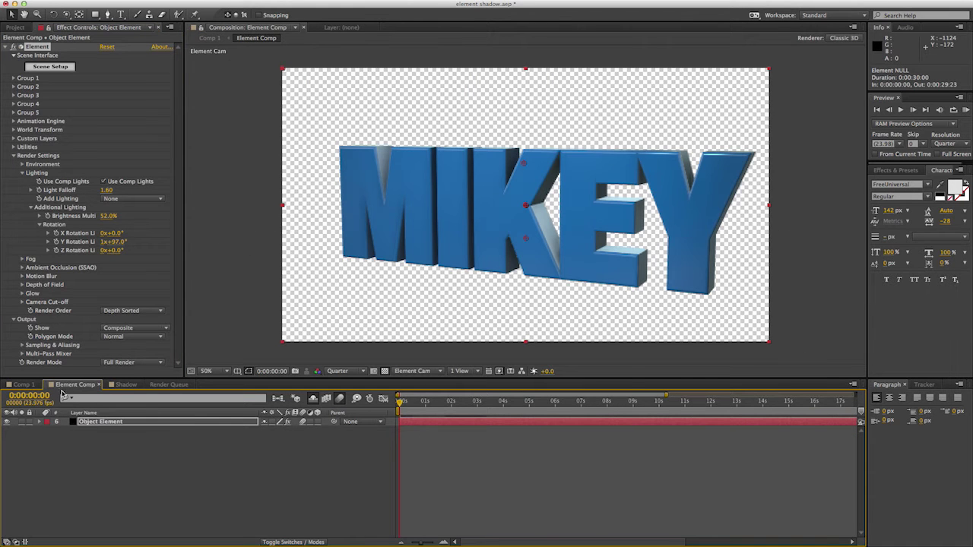
pyautogui.click(126, 384)
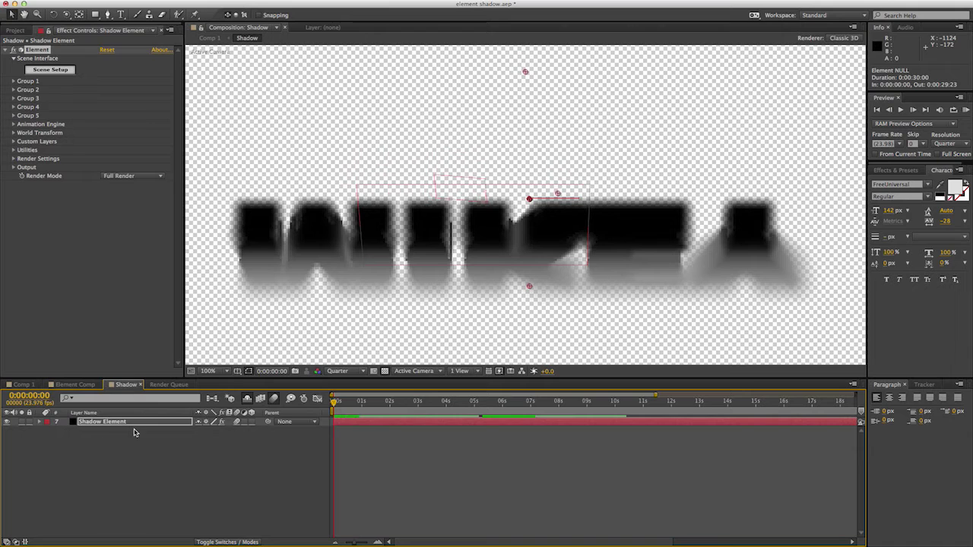
pyautogui.click(23, 385)
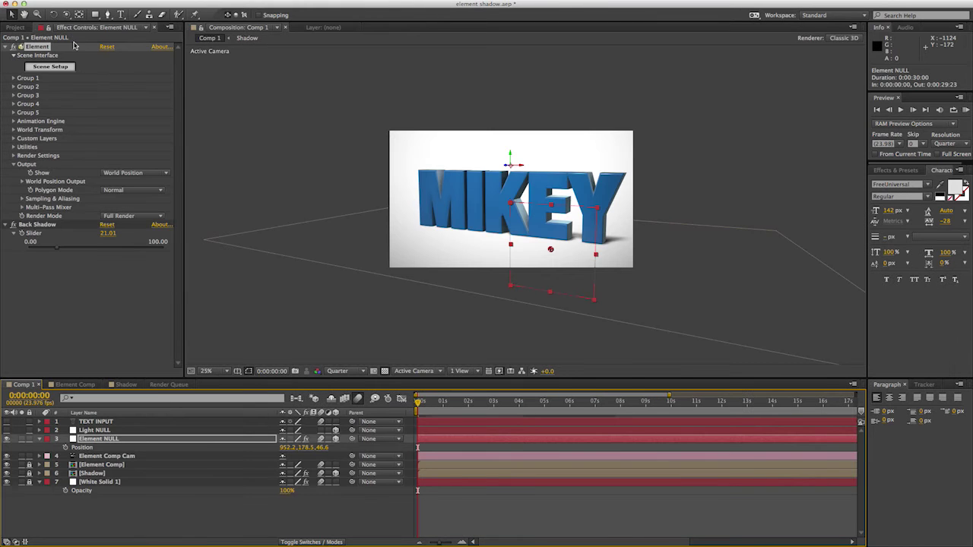
# In Group 1 Multi-Object, set Scatter Multi to 2.57, Rotation R to 101° and Displace to 1.40
pyautogui.click(13, 78)
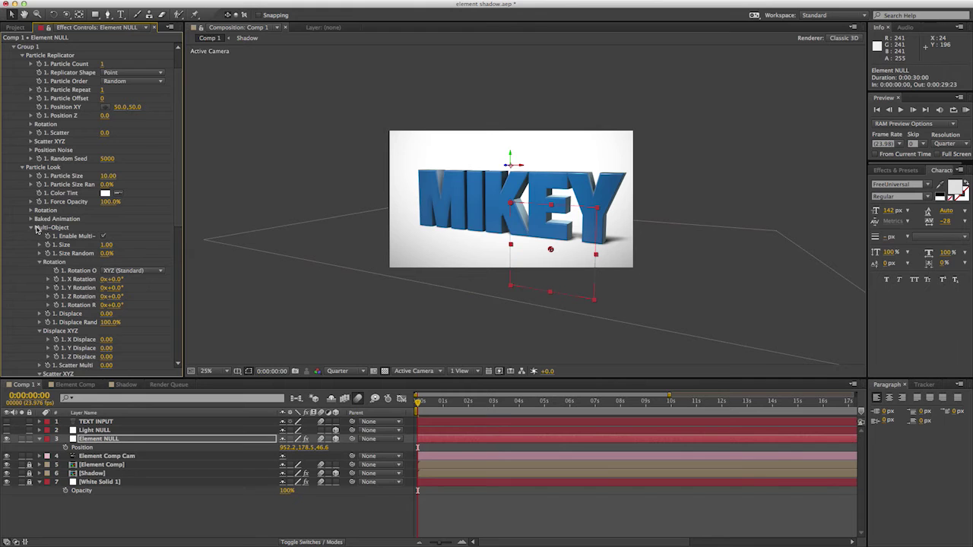
pyautogui.scroll(-2, 72, 247)
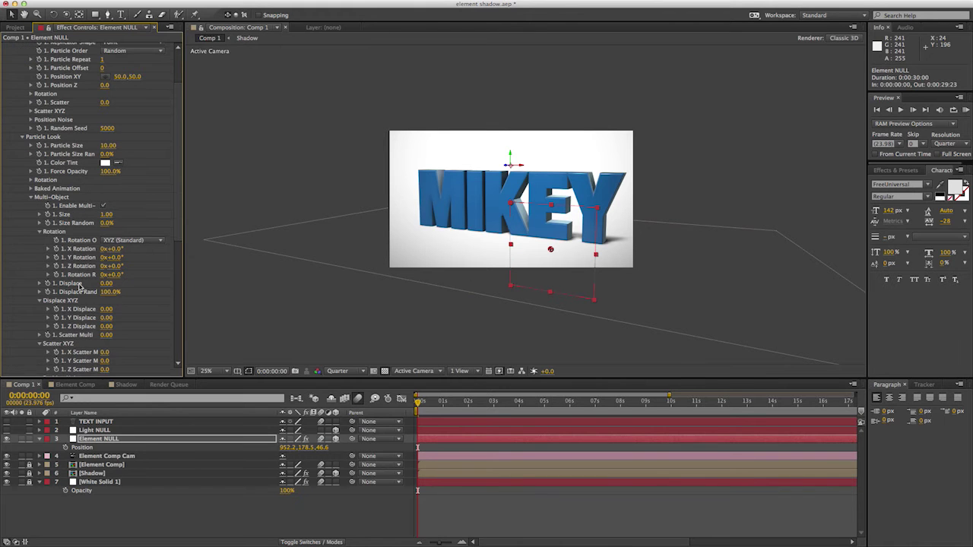
pyautogui.moveTo(106, 339); pyautogui.dragTo(243, 346)
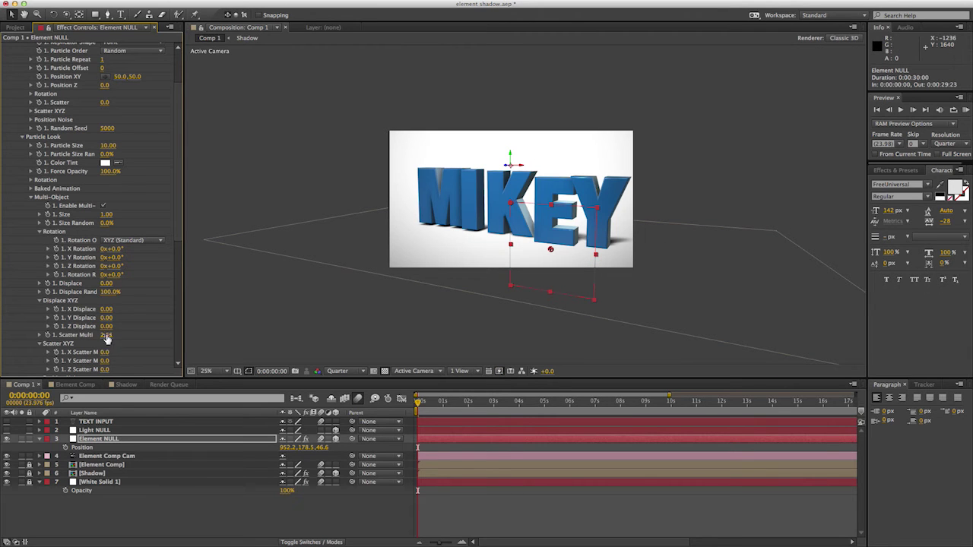
pyautogui.moveTo(106, 336); pyautogui.dragTo(111, 336)
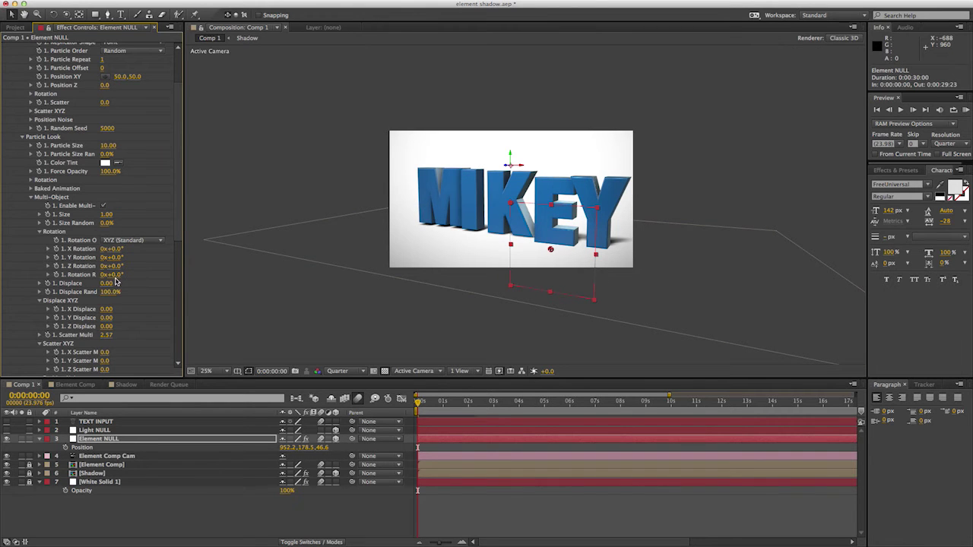
pyautogui.moveTo(114, 275); pyautogui.dragTo(284, 275)
pyautogui.moveTo(106, 283); pyautogui.dragTo(276, 269)
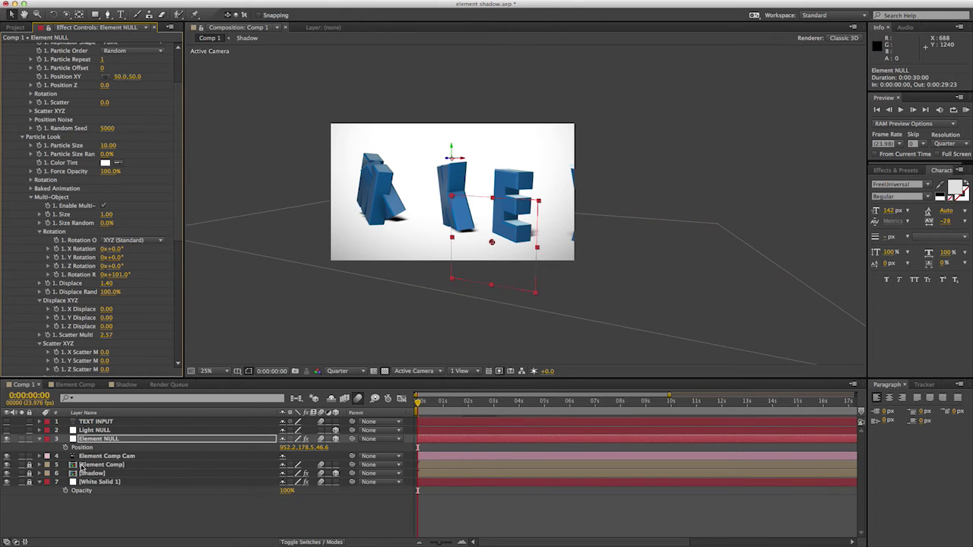
pyautogui.click(100, 447)
# Lift the Element NULL above the floor and rotate it to 328° on Y, undoing the extra tumble
pyautogui.click(96, 440)
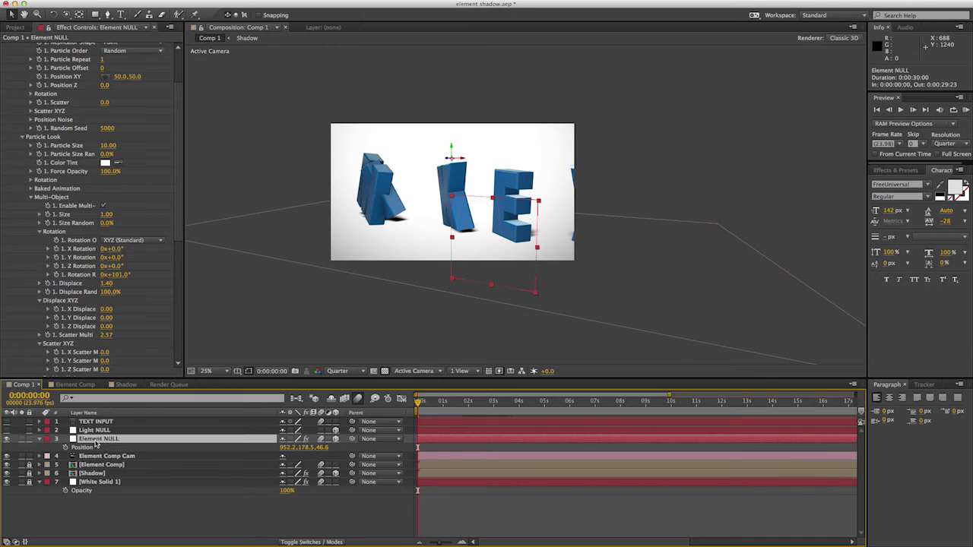
pyautogui.moveTo(453, 151)
pyautogui.mouseDown()
pyautogui.moveTo(458, 91)
pyautogui.moveTo(460, 145)
pyautogui.mouseUp()
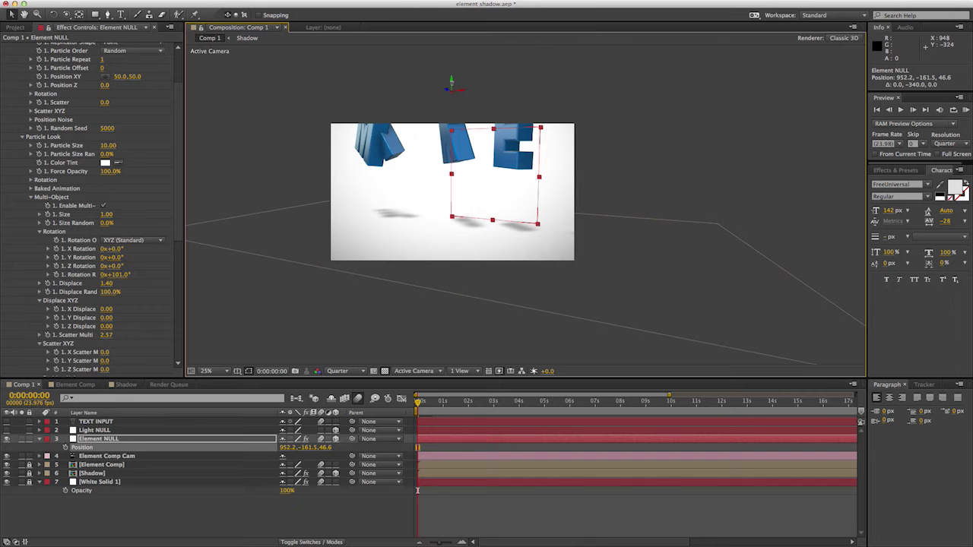
pyautogui.press('w')
pyautogui.press('r')
pyautogui.press('.')
pyautogui.moveTo(452, 82); pyautogui.dragTo(524, 96)
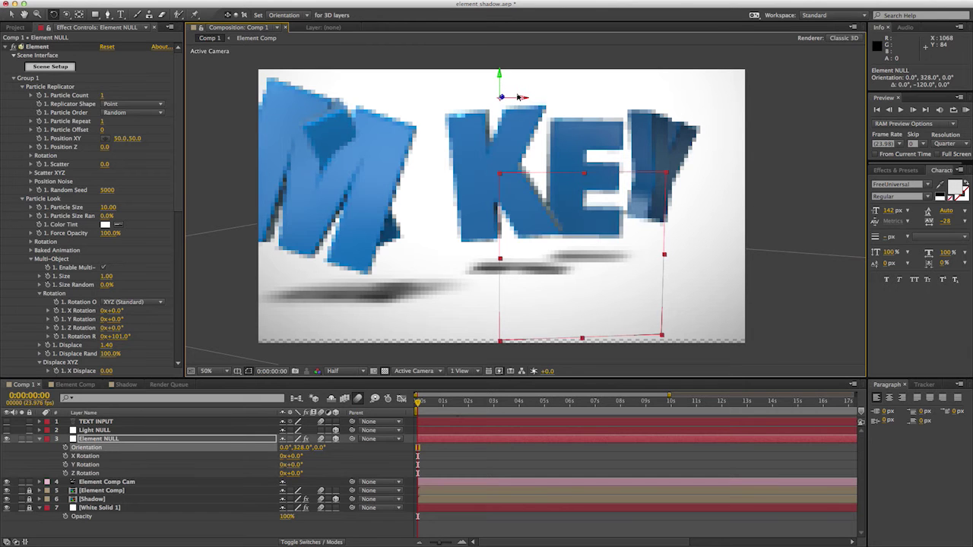
pyautogui.moveTo(517, 97); pyautogui.dragTo(512, 116)
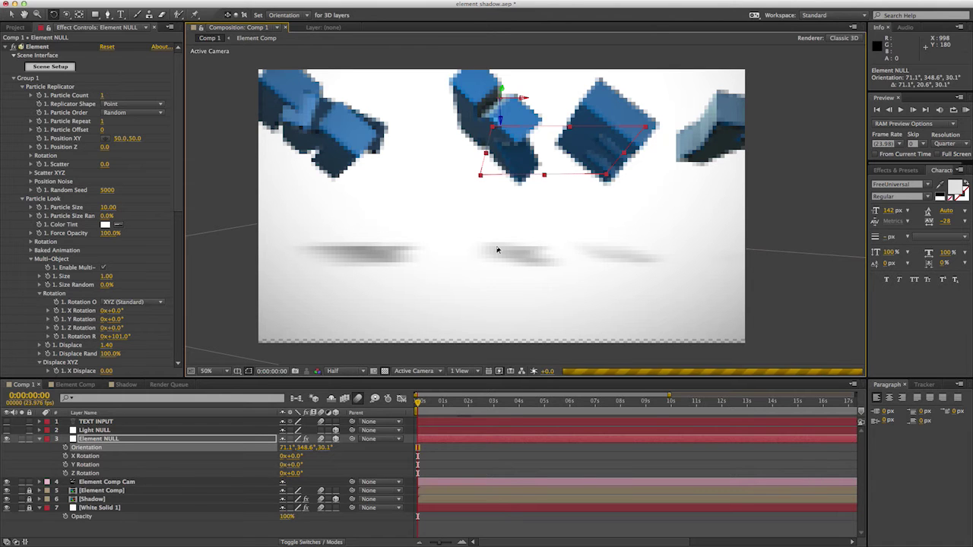
pyautogui.press('super+z')
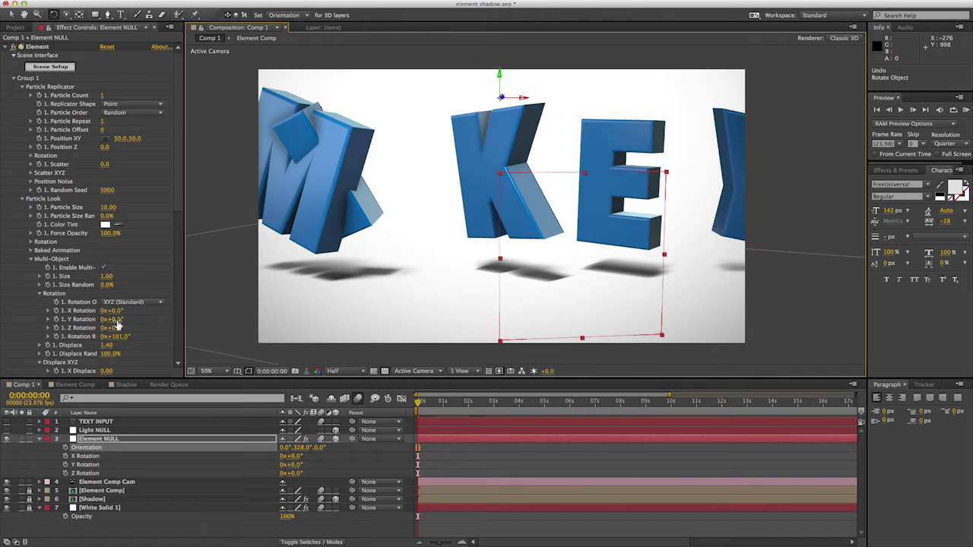
# Set the per-letter Y Rotation to 125° and X Rotation to 264°
pyautogui.moveTo(115, 322); pyautogui.dragTo(199, 324)
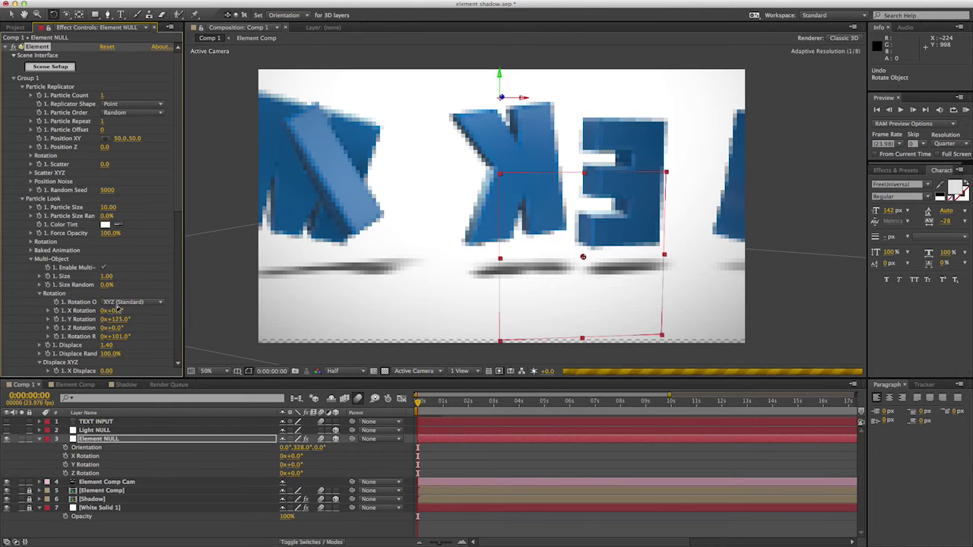
pyautogui.moveTo(155, 310); pyautogui.dragTo(298, 320)
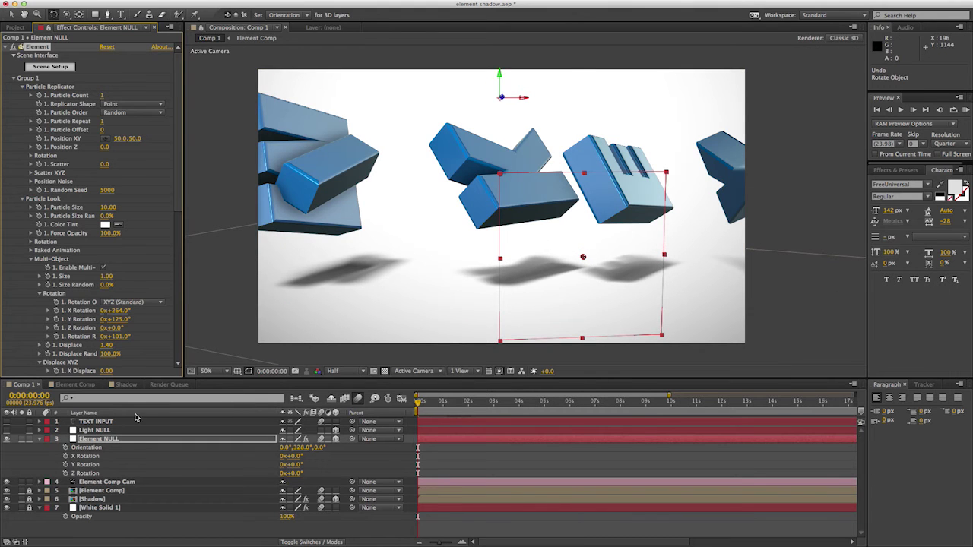
pyautogui.click(99, 422)
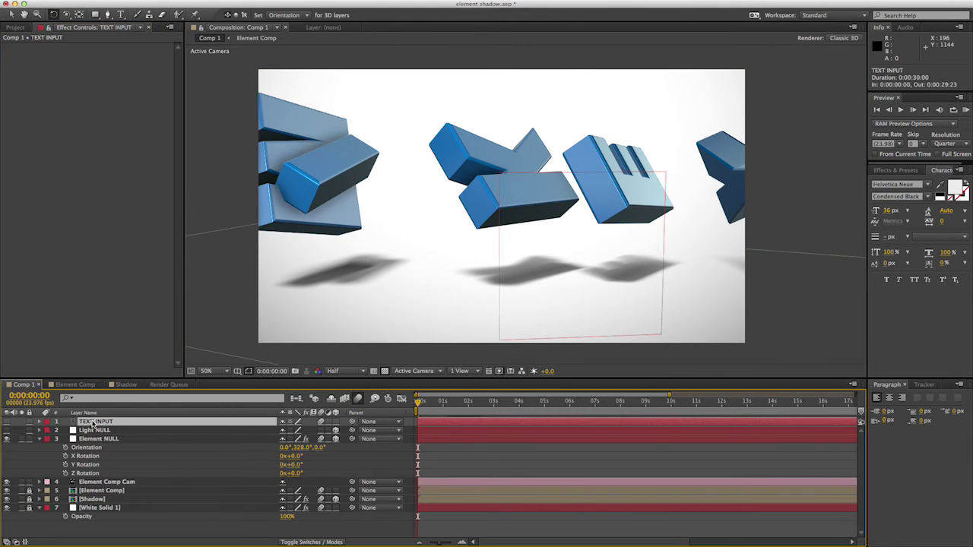
pyautogui.hotkey('ctrl', 't')
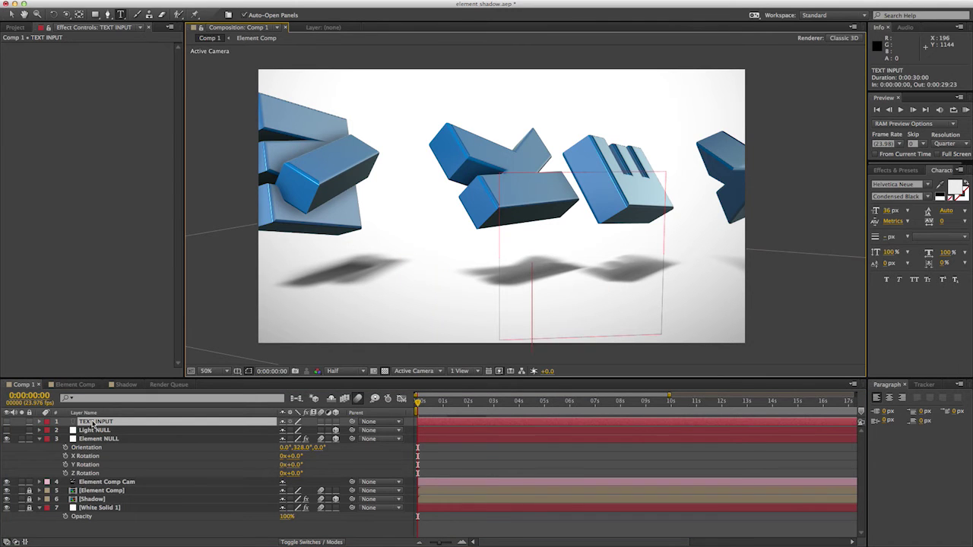
pyautogui.click(428, 403)
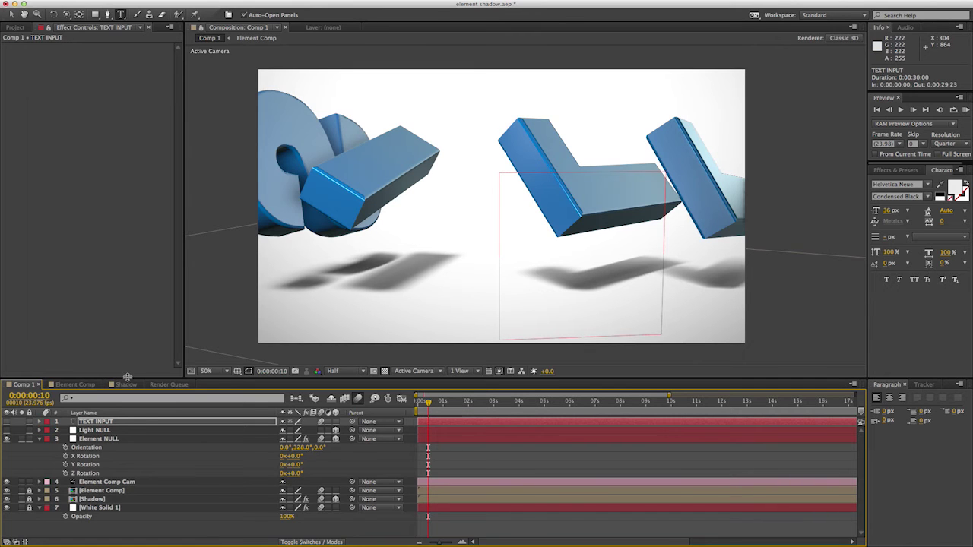
pyautogui.press('Home')
pyautogui.hotkey('ctrl', 'z')
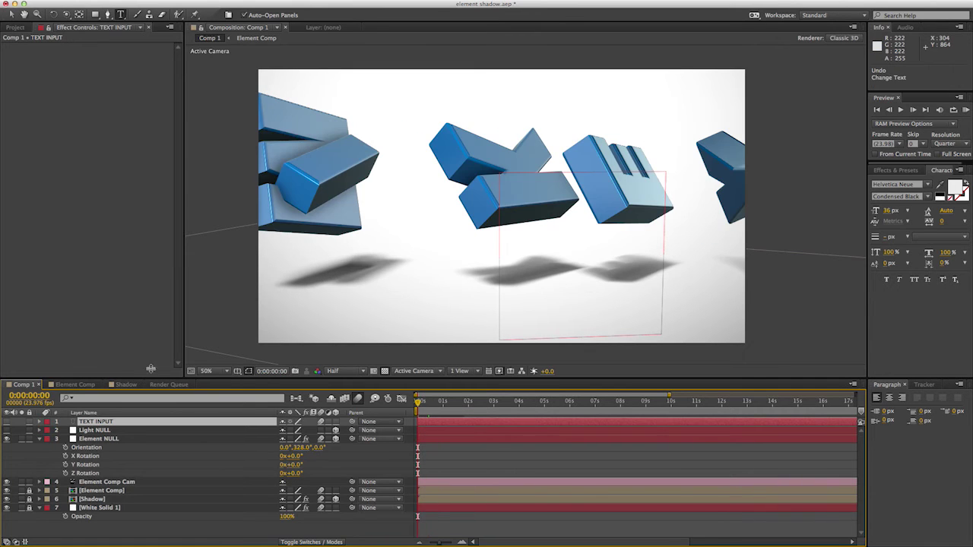
pyautogui.click(90, 440)
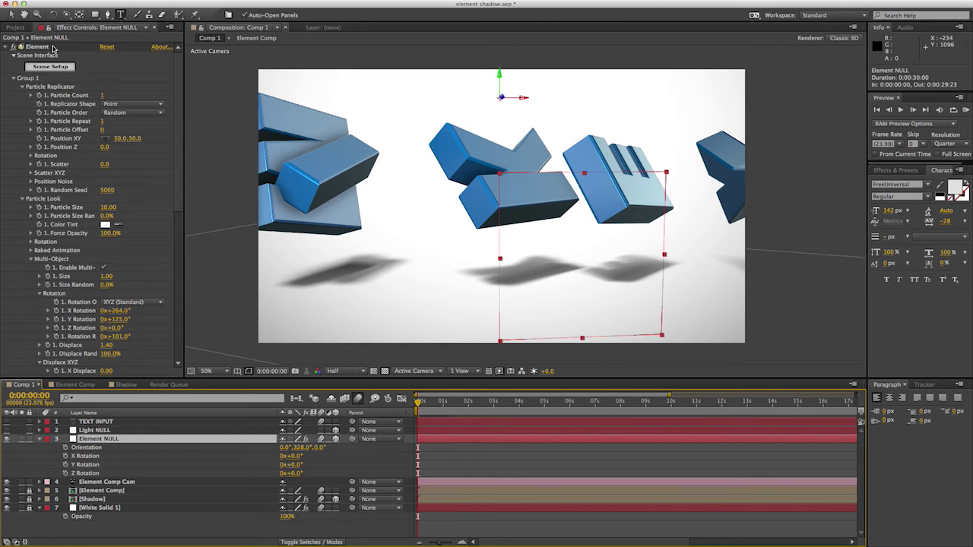
# Zero the per-letter Rotation R, Z, Y and X values, then orbit to check the reassembled MIKEY
pyautogui.click(115, 336)
pyautogui.write('0')
pyautogui.hotkey('shift', 'Tab')
pyautogui.write('0')
pyautogui.hotkey('shift', 'Tab')
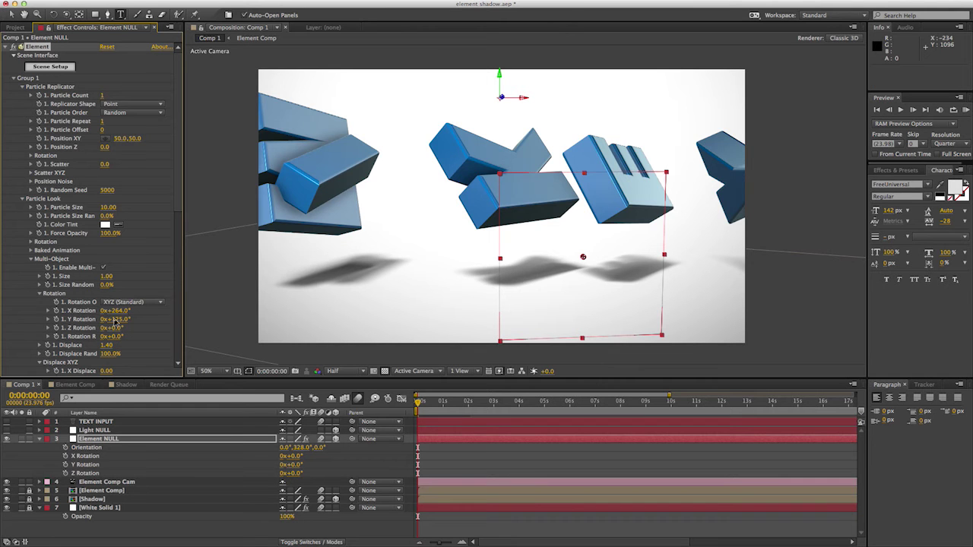
pyautogui.write('0')
pyautogui.hotkey('shift', 'Tab')
pyautogui.write('0')
pyautogui.press('Return')
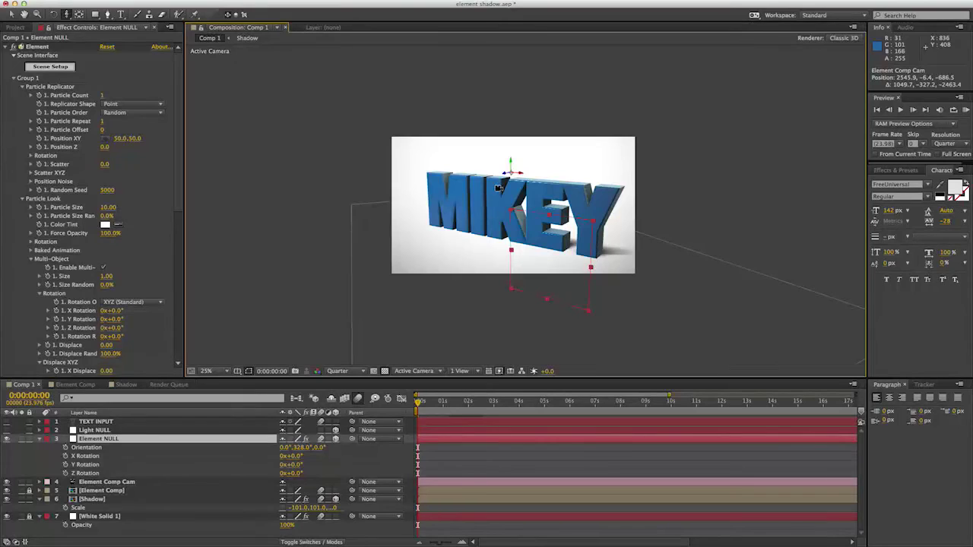
pyautogui.moveTo(499, 188); pyautogui.dragTo(488, 206)
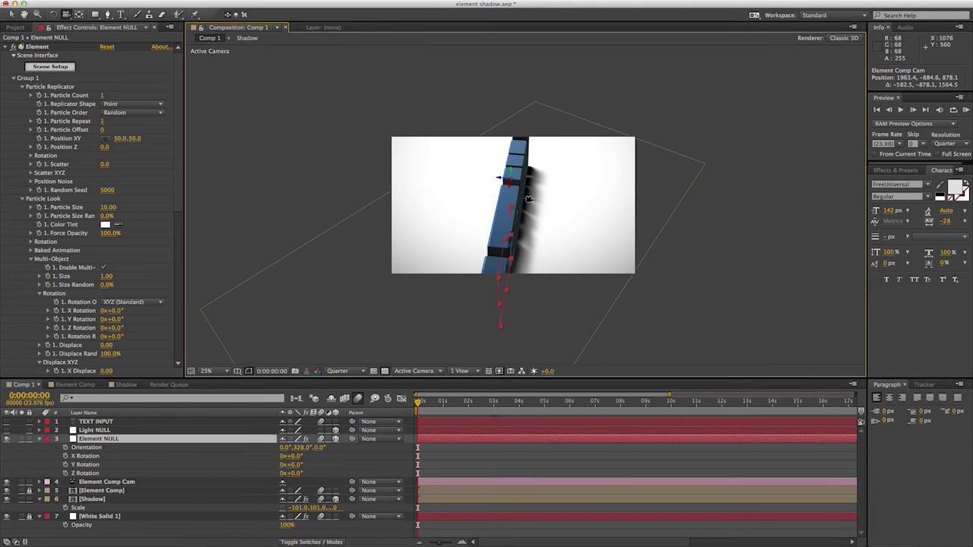
pyautogui.click(109, 441)
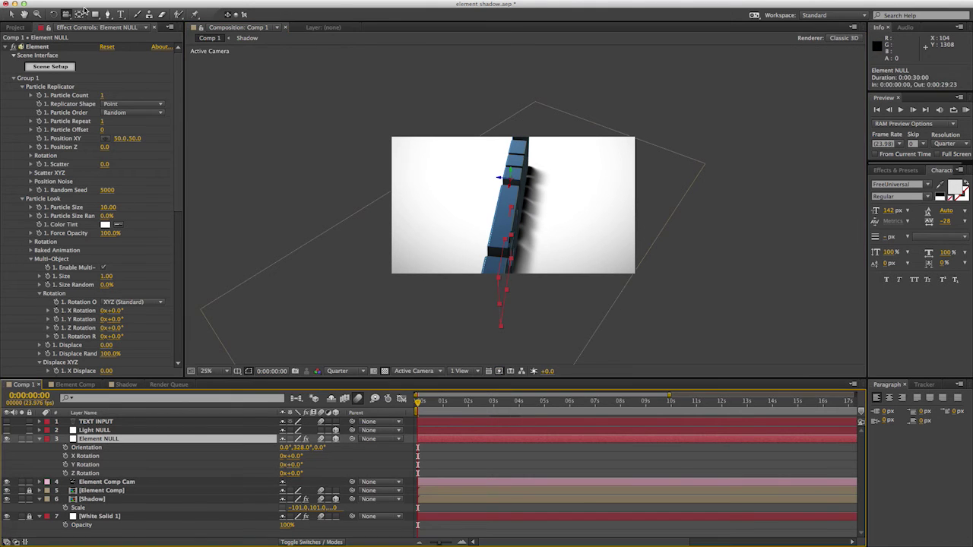
# Collapse the Element effect and drag Back Shadow up to 43.45
pyautogui.click(7, 47)
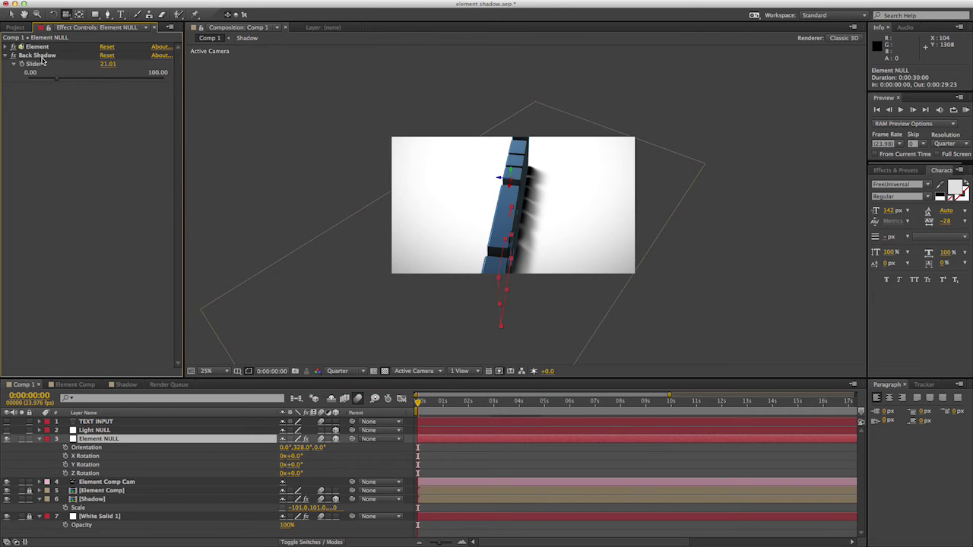
pyautogui.moveTo(56, 78); pyautogui.dragTo(28, 80)
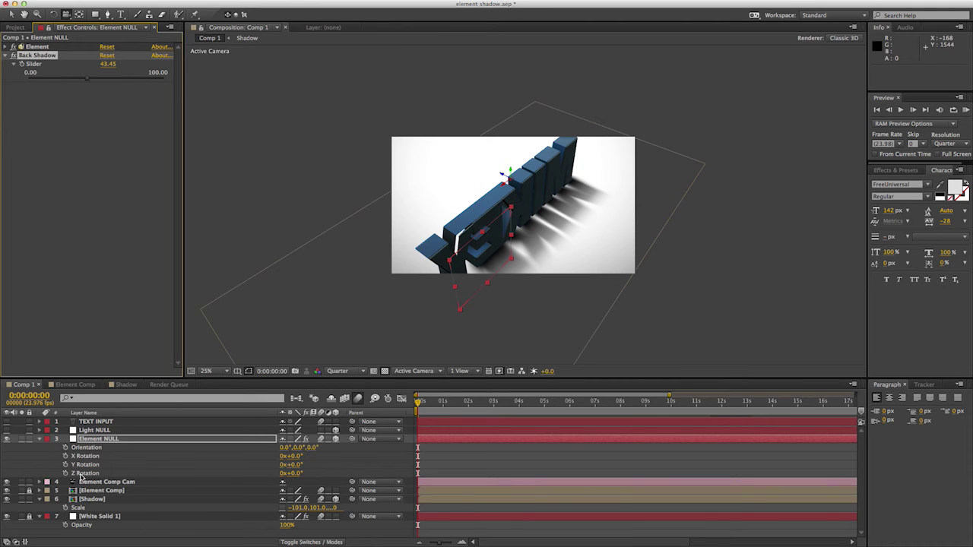
pyautogui.moveTo(298, 449); pyautogui.dragTo(374, 452)
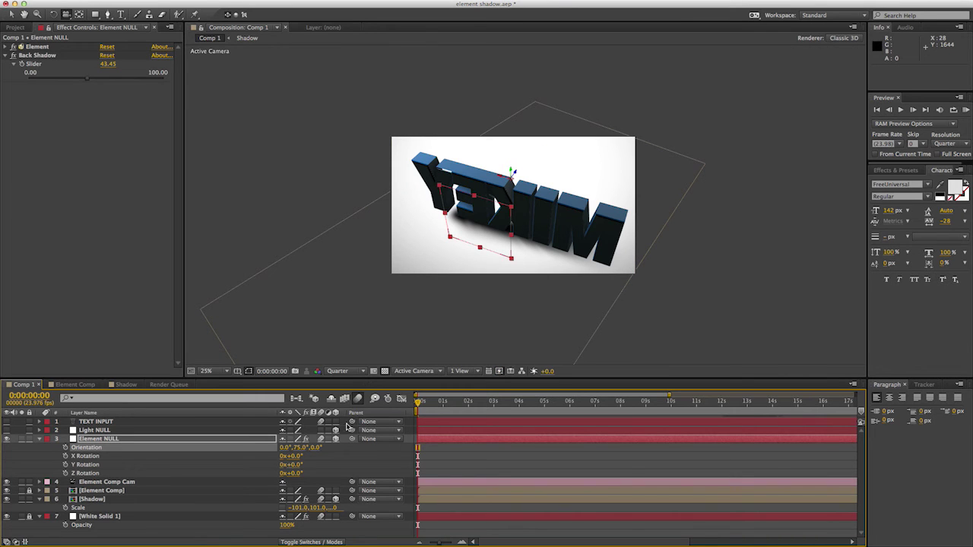
pyautogui.moveTo(309, 448); pyautogui.dragTo(452, 451)
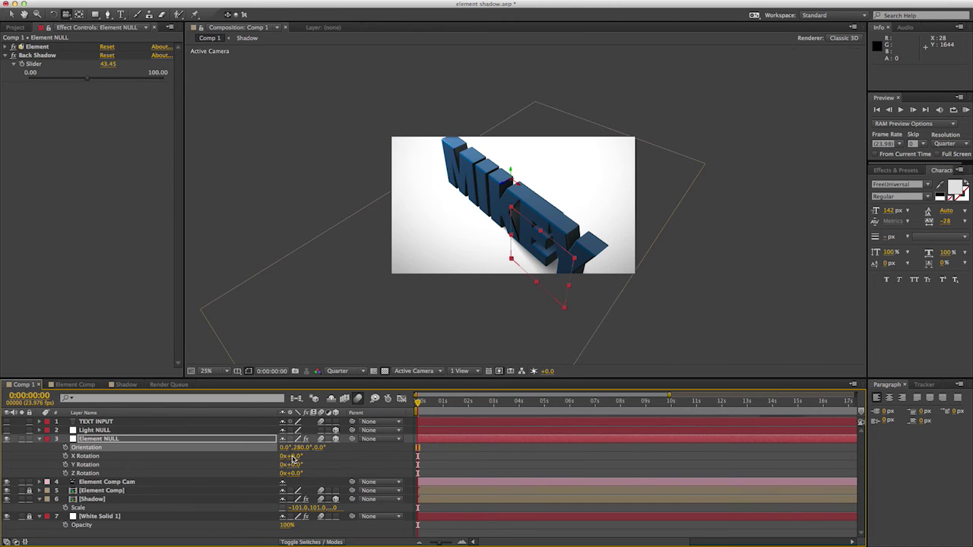
pyautogui.moveTo(298, 450); pyautogui.dragTo(419, 454)
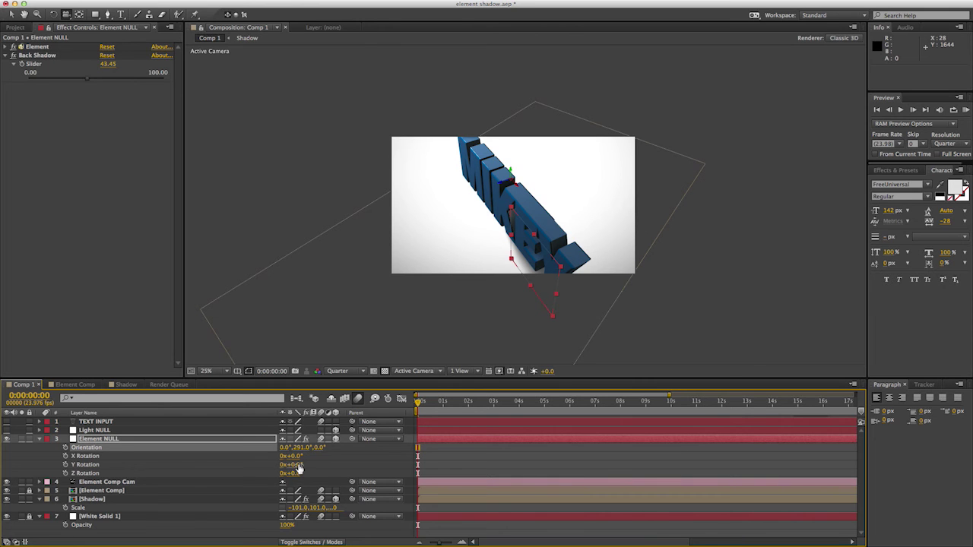
pyautogui.moveTo(298, 450); pyautogui.dragTo(441, 458)
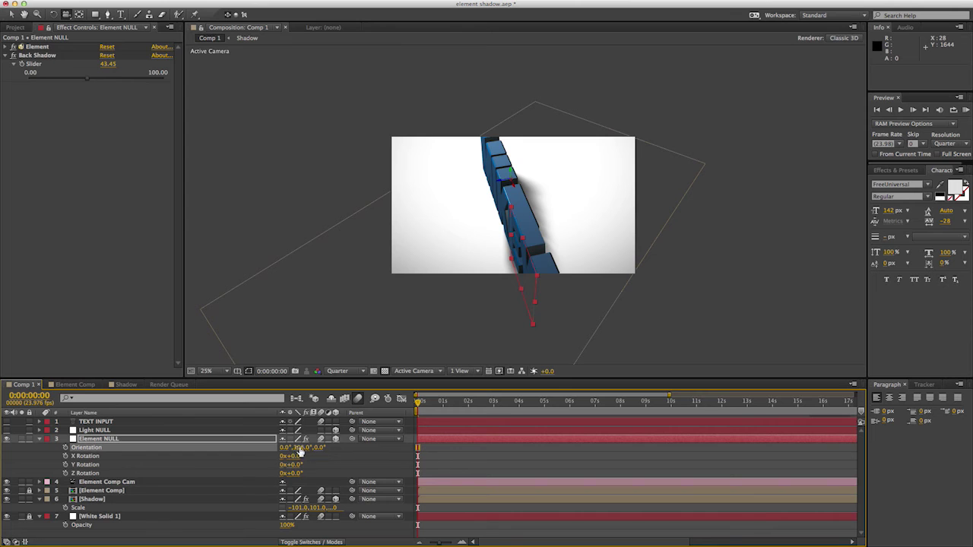
pyautogui.moveTo(332, 447); pyautogui.dragTo(362, 452)
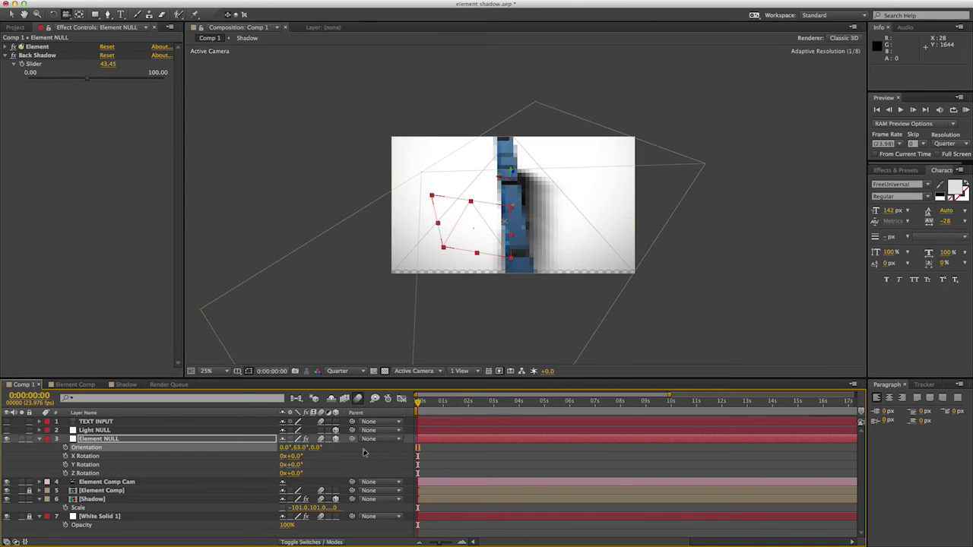
pyautogui.click(300, 447)
pyautogui.write('0')
pyautogui.press('Return')
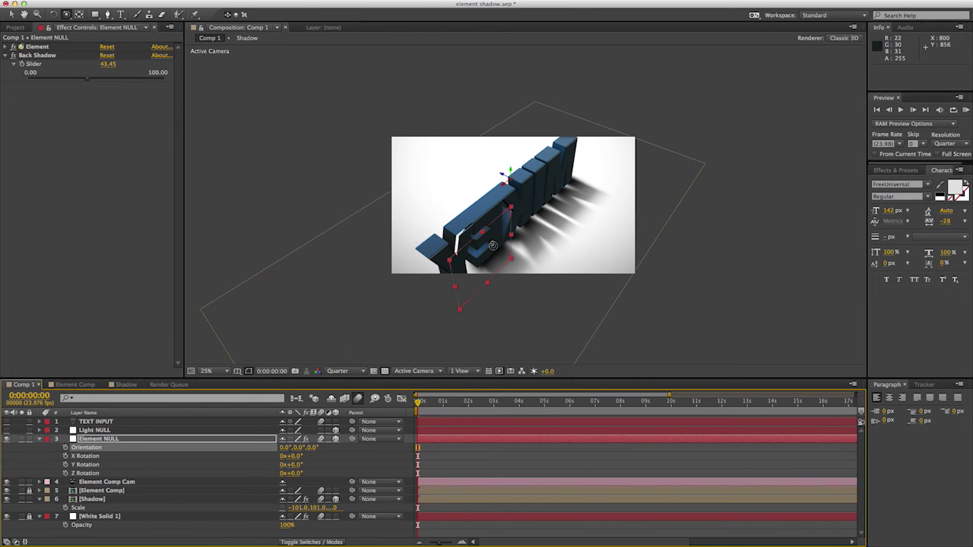
pyautogui.click(566, 221)
pyautogui.moveTo(566, 220); pyautogui.dragTo(534, 227)
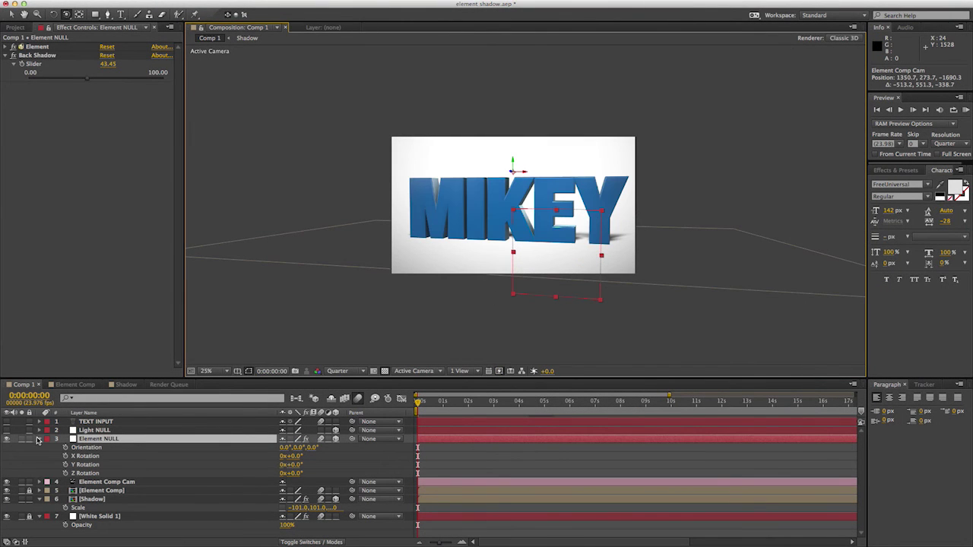
# Collapse Element NULL, select the TEXT INPUT layer and switch to Element Comp
pyautogui.click(39, 439)
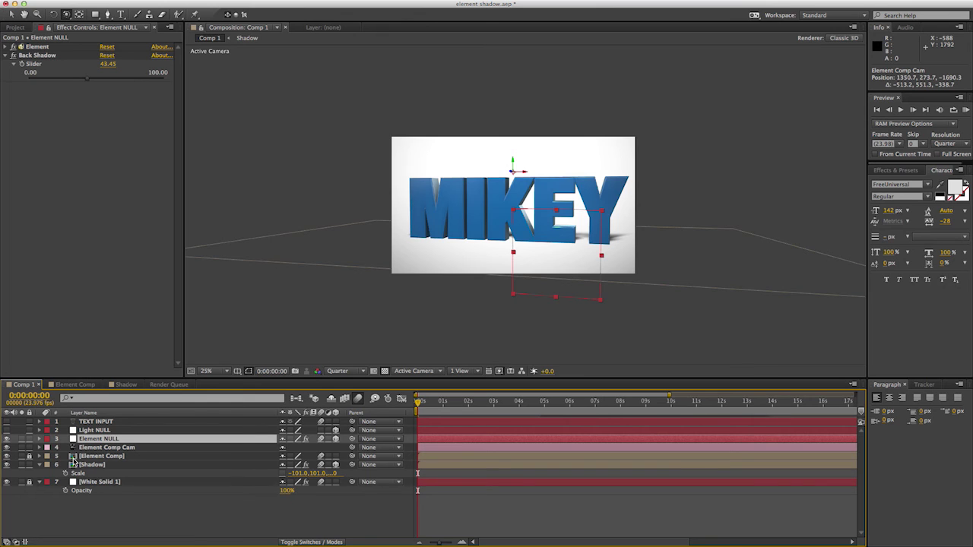
pyautogui.click(108, 423)
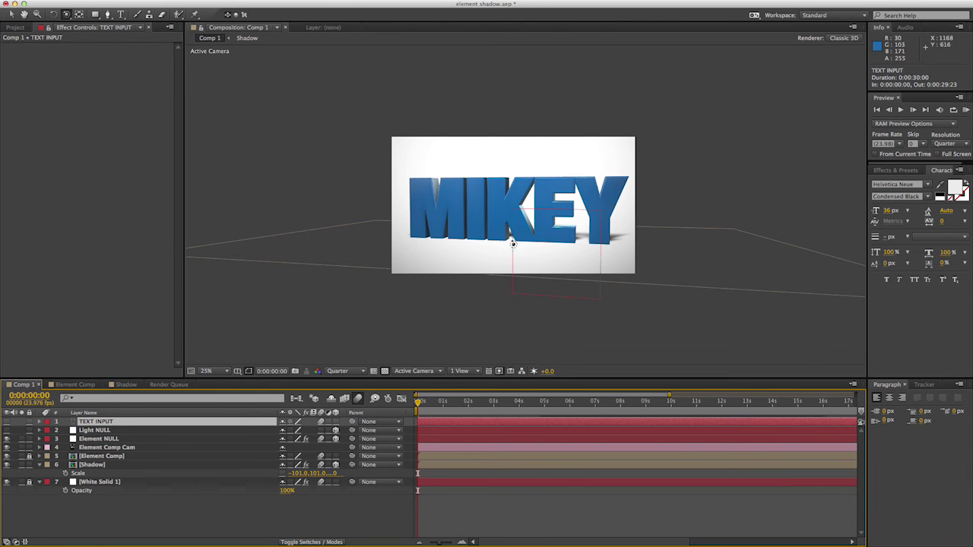
pyautogui.click(75, 384)
# Apply the Two_Color_Red material in Scene Setup to turn MIKEY orange, then go back to Comp 1
pyautogui.click(53, 67)
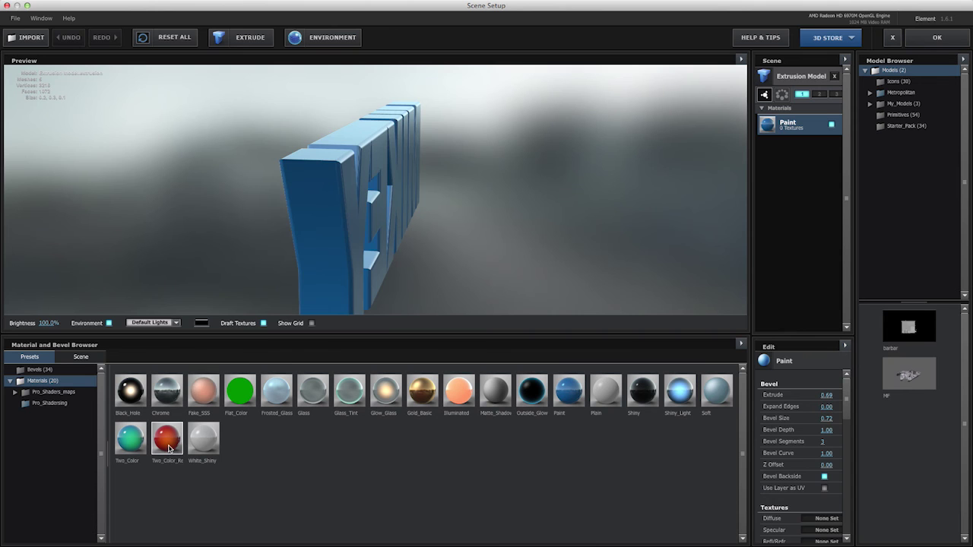
pyautogui.moveTo(170, 445); pyautogui.dragTo(332, 244)
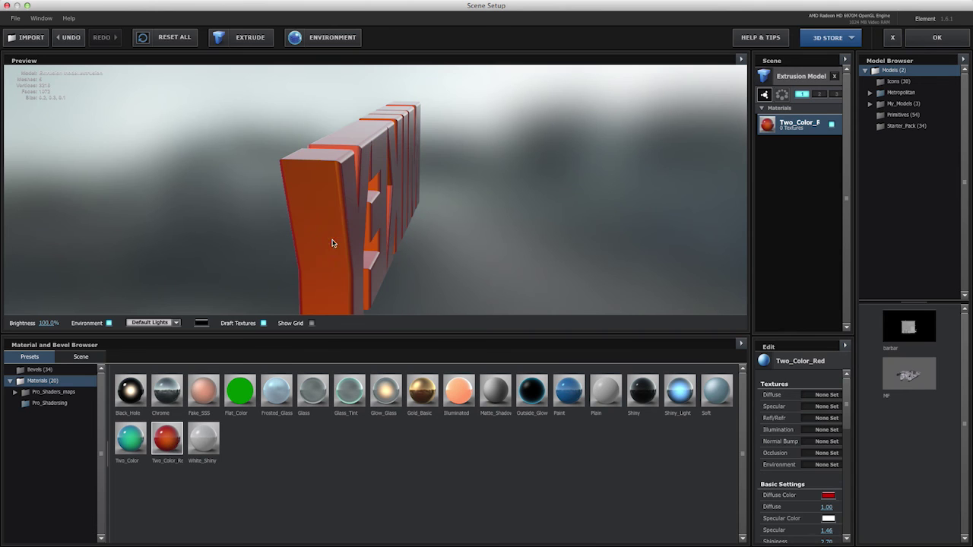
pyautogui.click(941, 40)
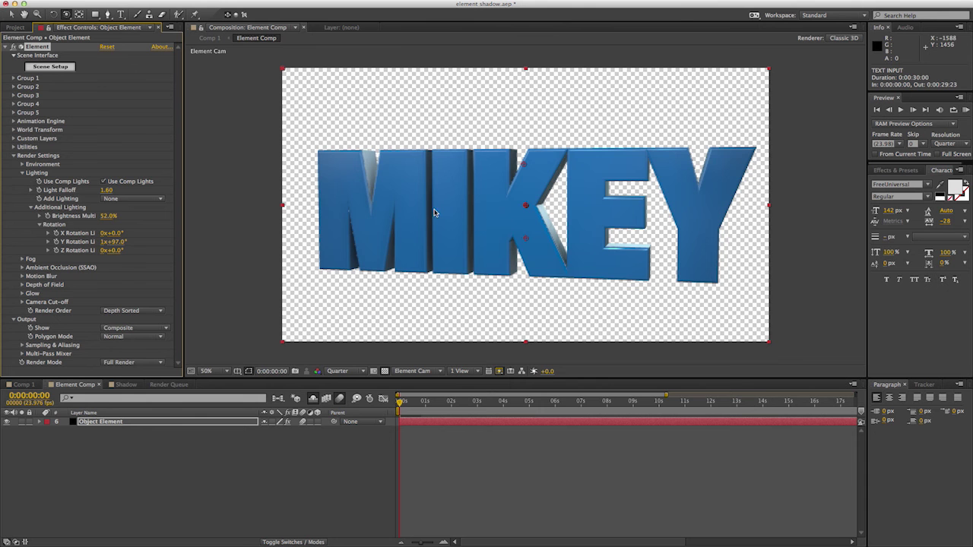
pyautogui.click(28, 384)
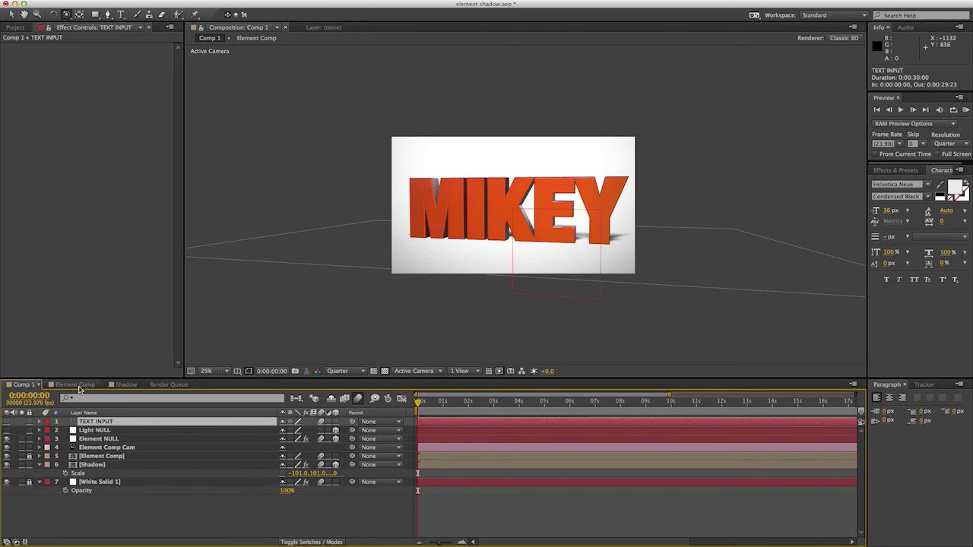
pyautogui.click(83, 385)
pyautogui.click(126, 385)
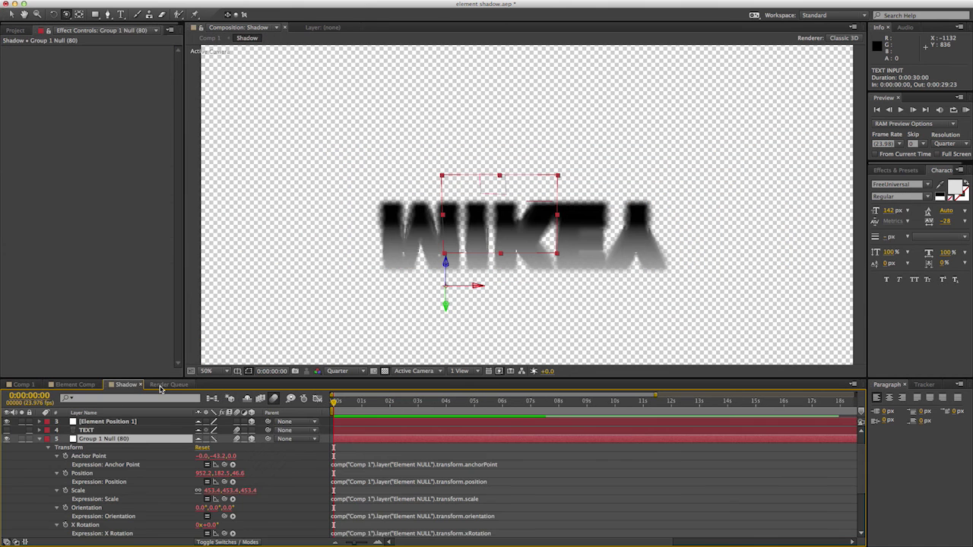
pyautogui.click(162, 386)
pyautogui.click(125, 384)
pyautogui.click(75, 385)
pyautogui.click(22, 384)
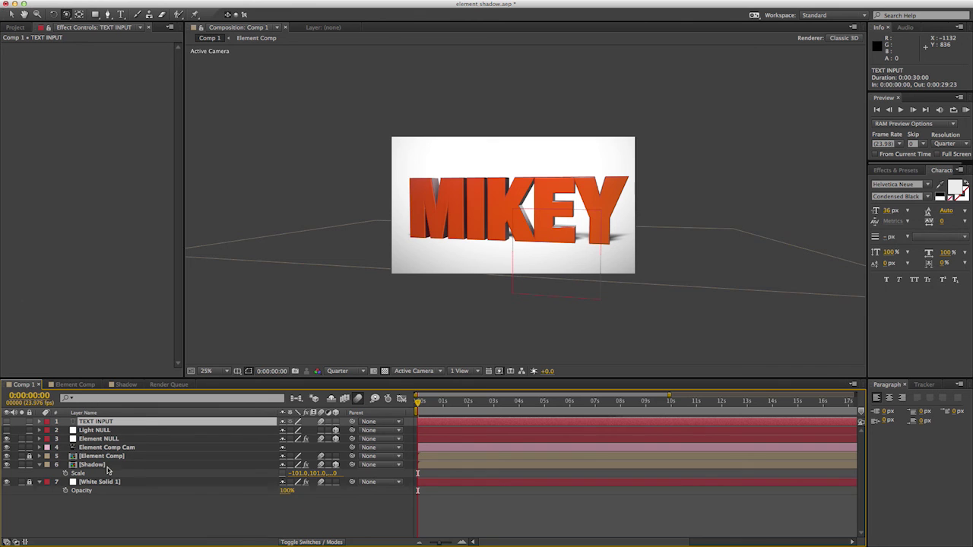
pyautogui.click(76, 384)
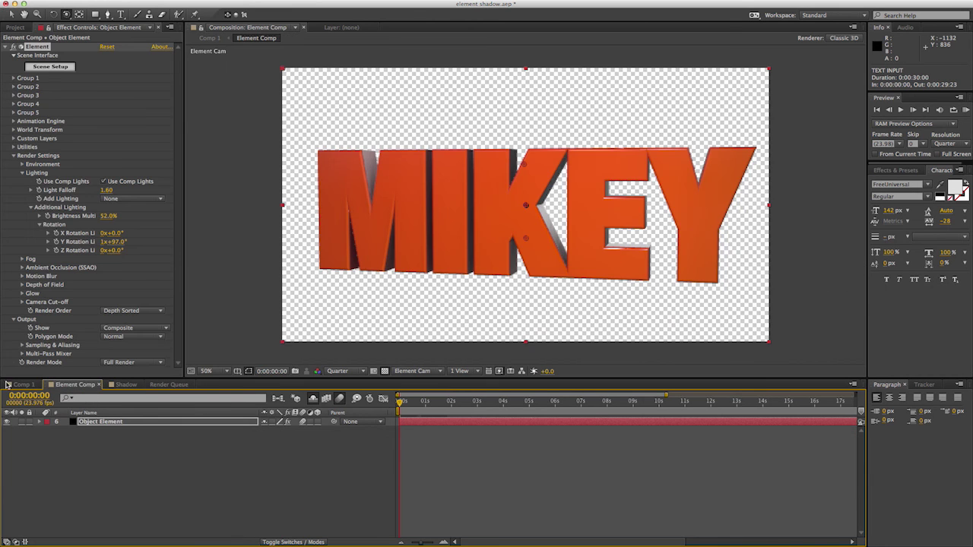
pyautogui.click(23, 385)
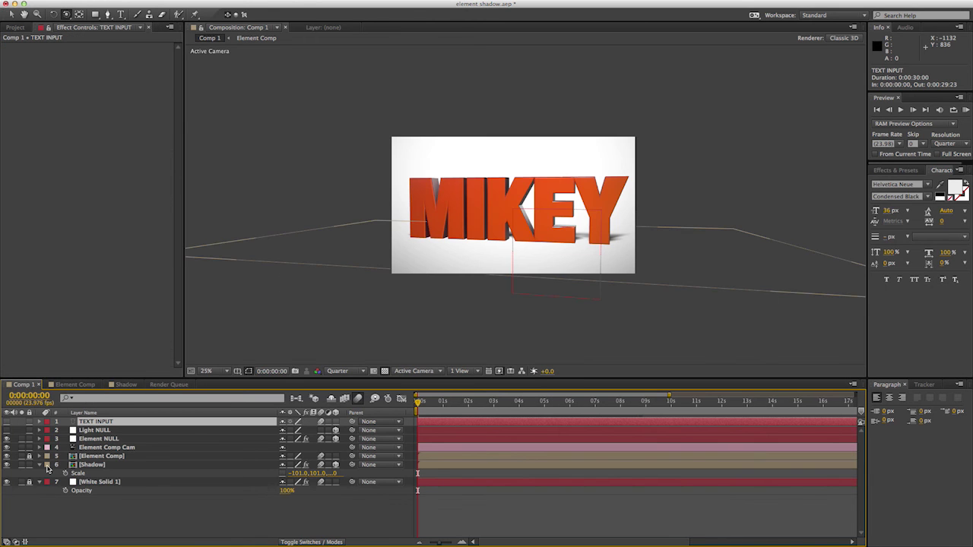
pyautogui.click(40, 465)
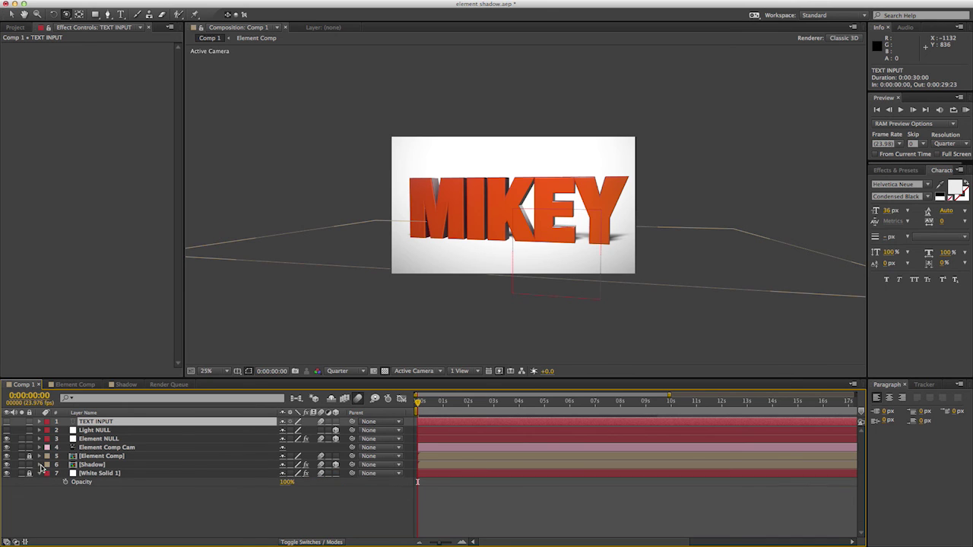